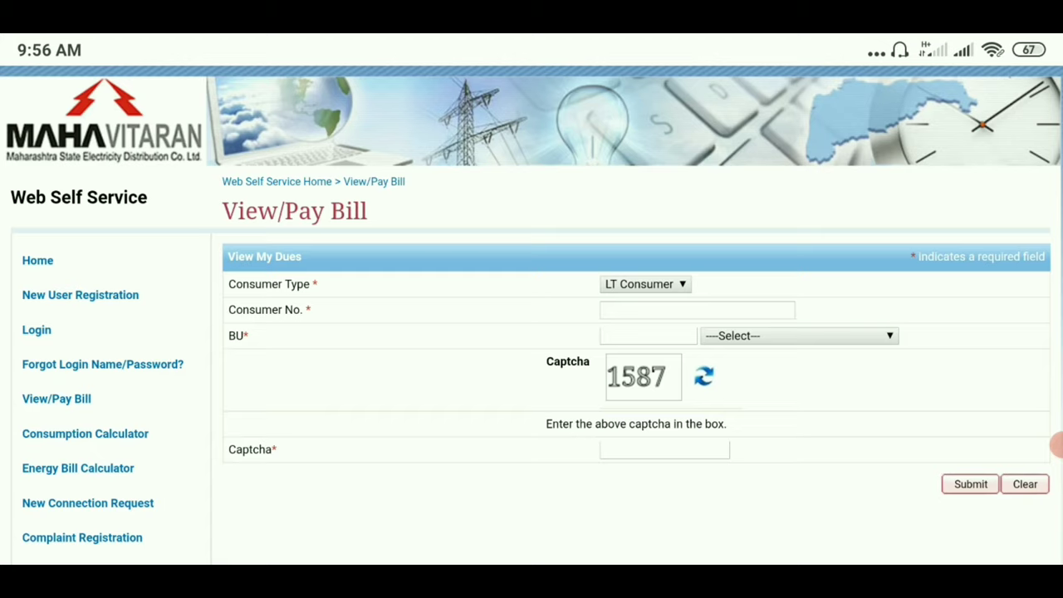
scroll(532, 332, "down", 1)
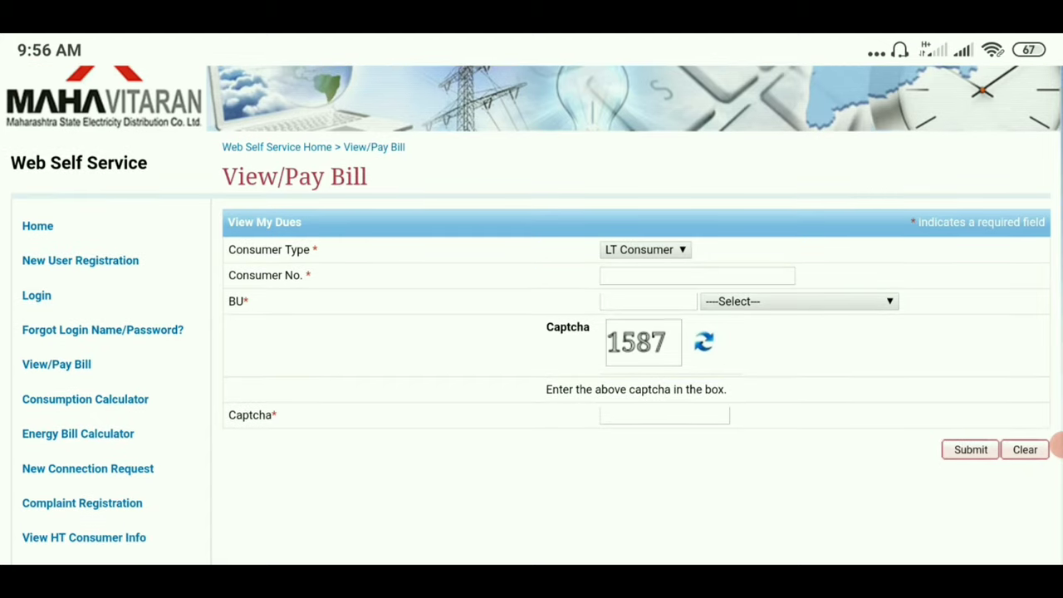
scroll(532, 332, "up", 1)
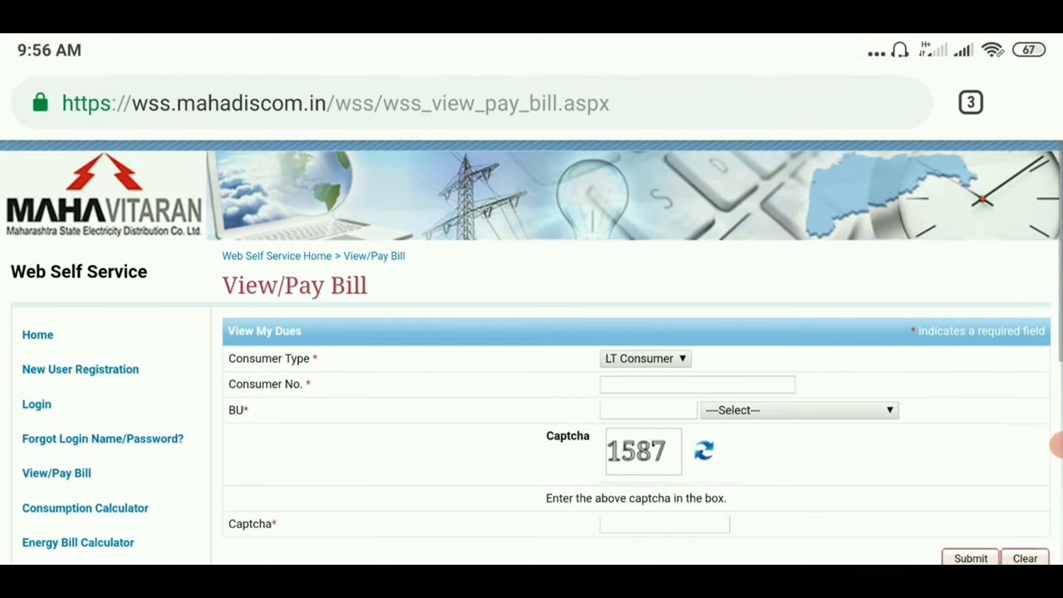
scroll(532, 332, "down", 1)
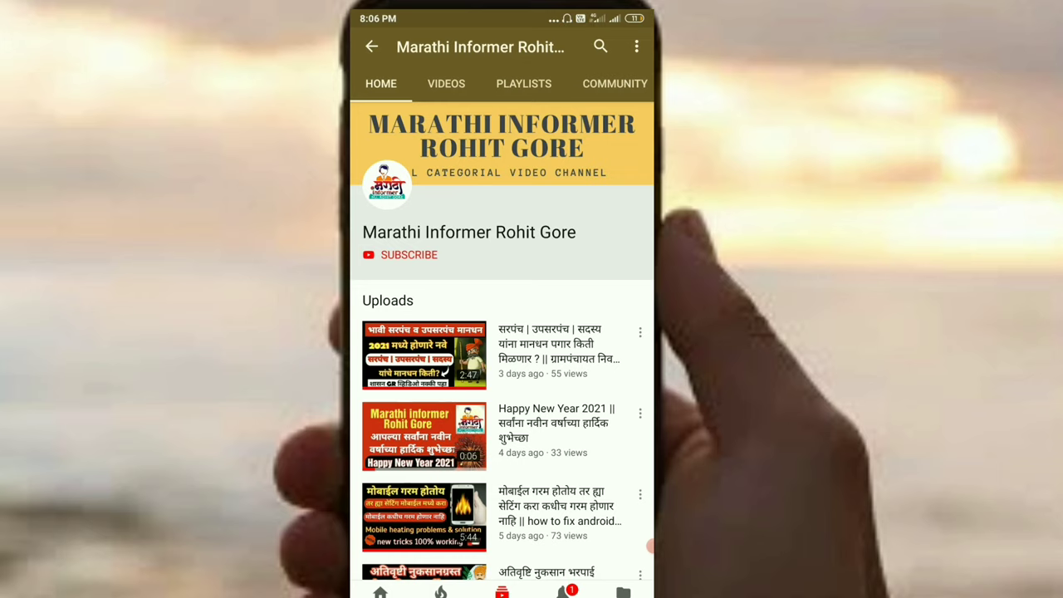
Subscribe to the Marathi Informer channel and turn on all notifications for it
left_click(403, 255)
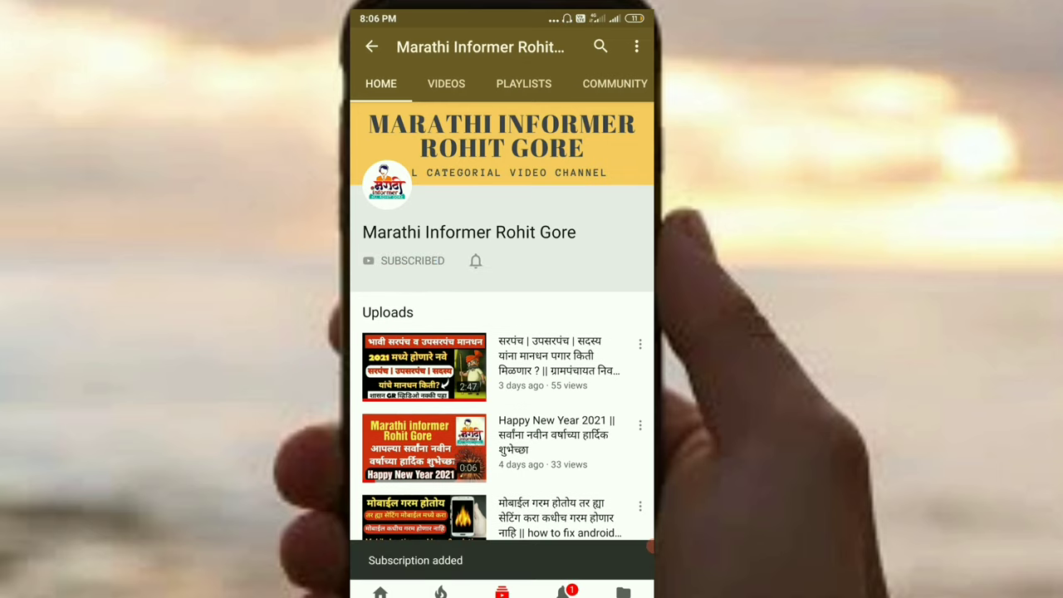
left_click(475, 261)
left_click(415, 224)
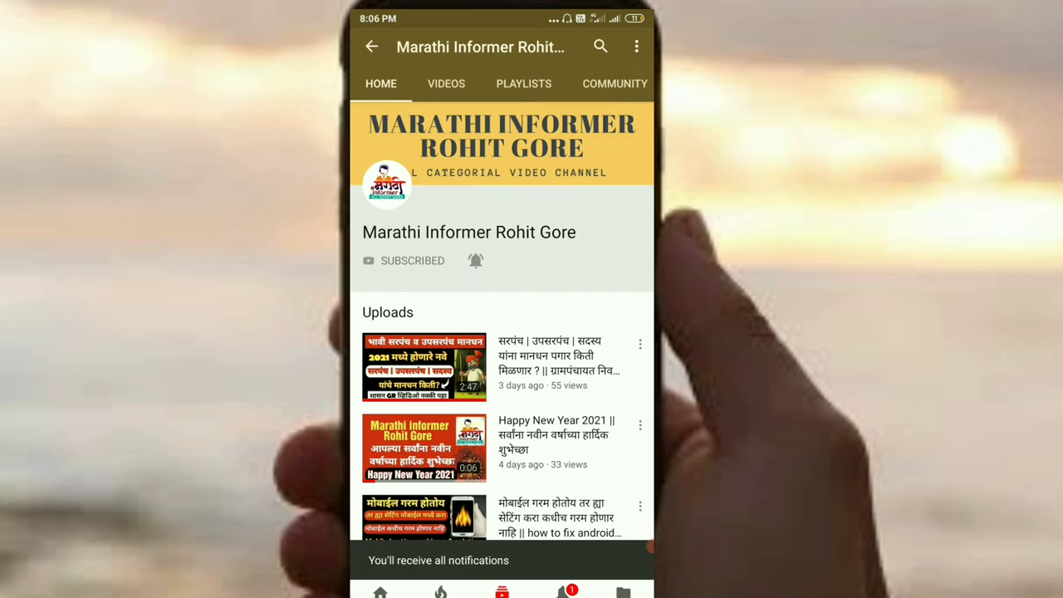
Browse the channel's uploads and created playlists, expanding the list of uploads
scroll(502, 374, "down", 2)
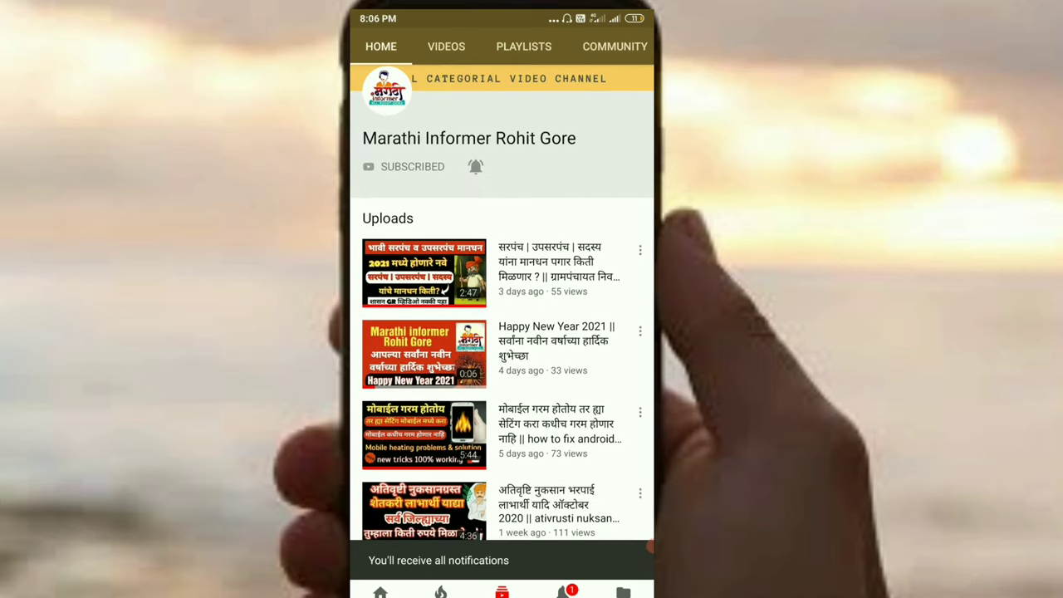
scroll(501, 374, "down", 4)
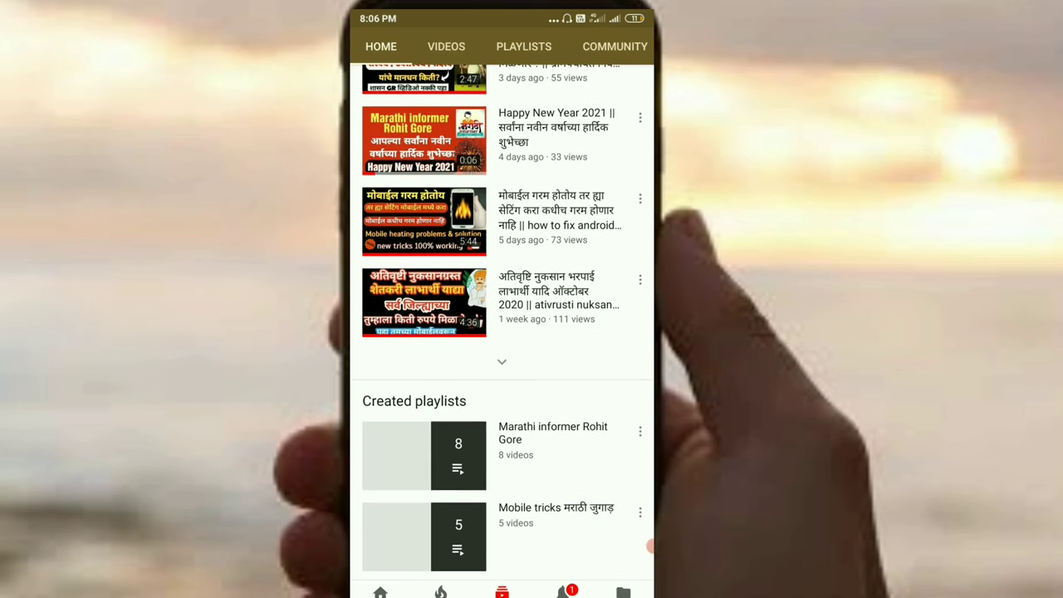
left_click(501, 360)
scroll(502, 373, "down", 4)
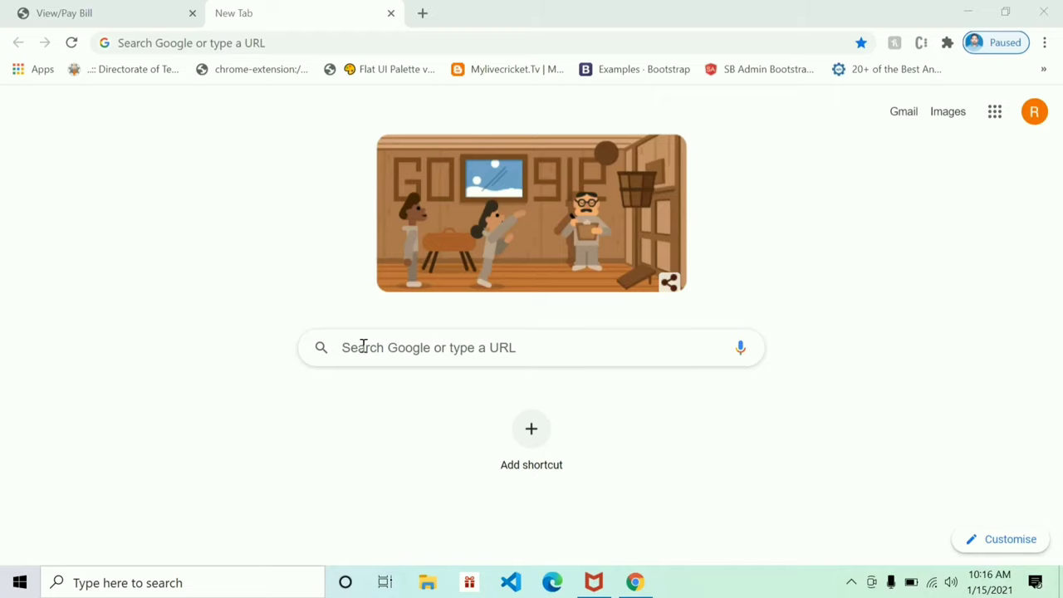
Search Google for "viewbill" and open the View/Pay Bill result from wss.mahadiscom.in
left_click(494, 348)
type("viewbill")
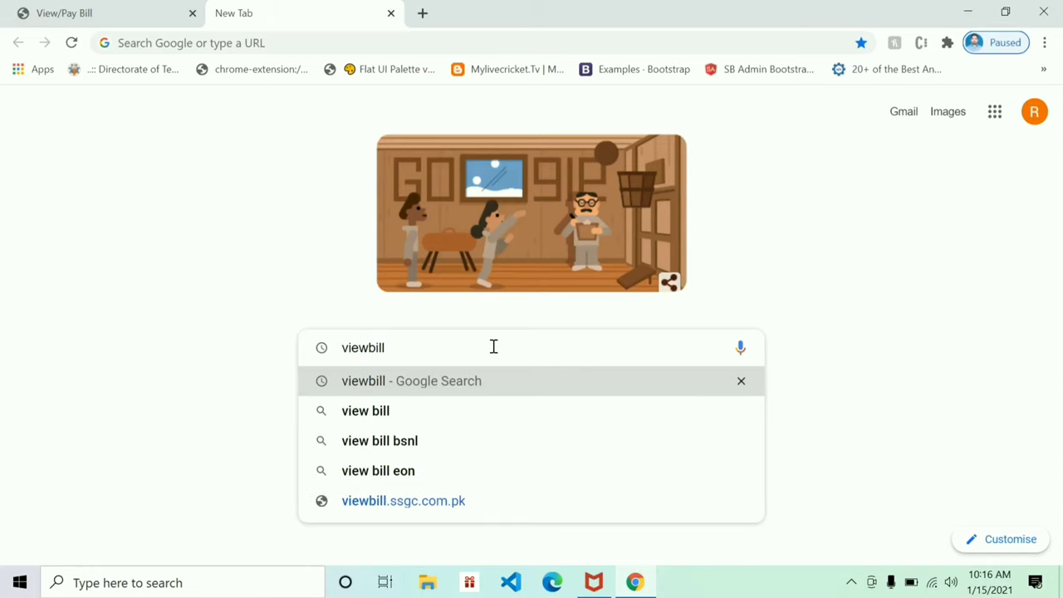
key("Return")
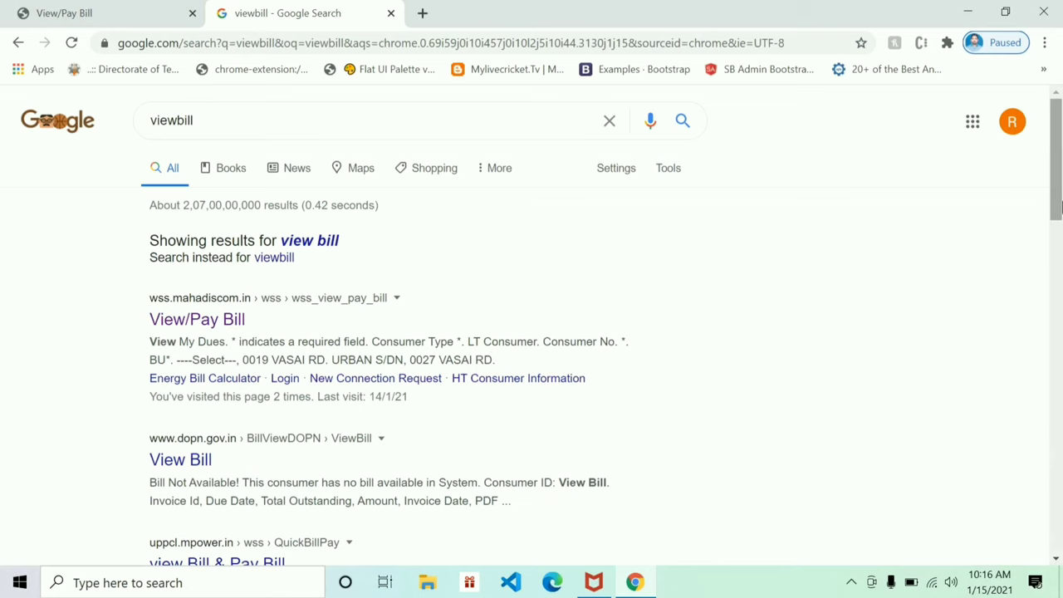
left_click_drag(1061, 171, 1061, 202)
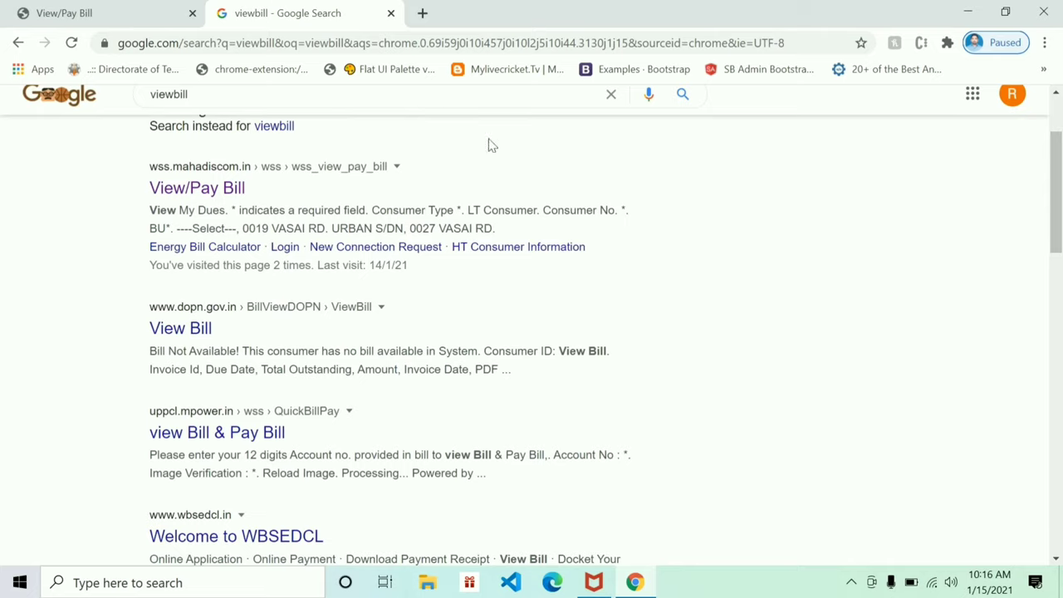
left_click(200, 190)
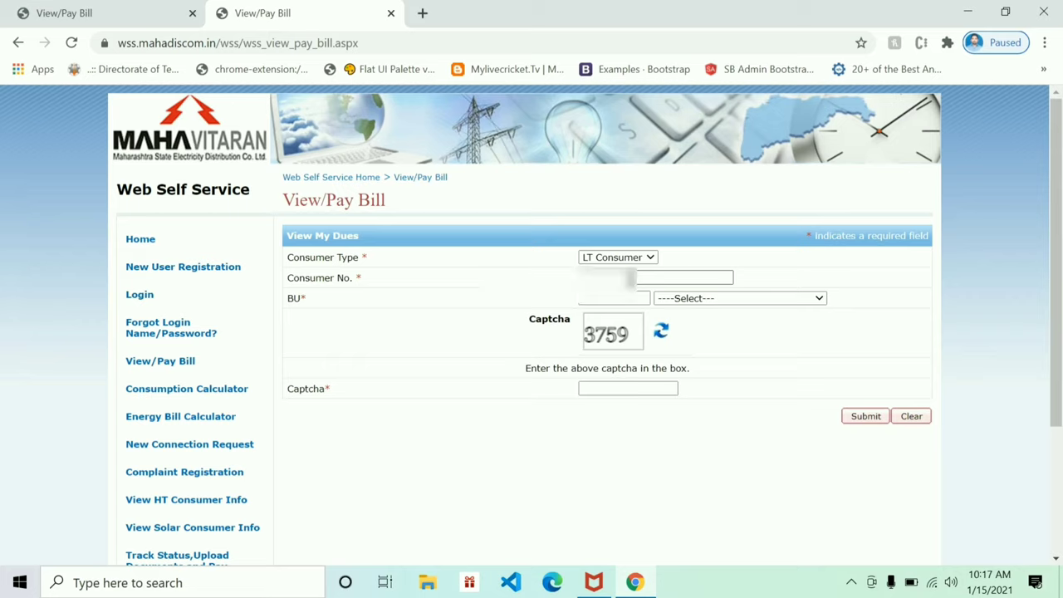
Fill in the consumer number and set the BU to 6343 SANGOLA for the LT consumer
left_click(606, 277)
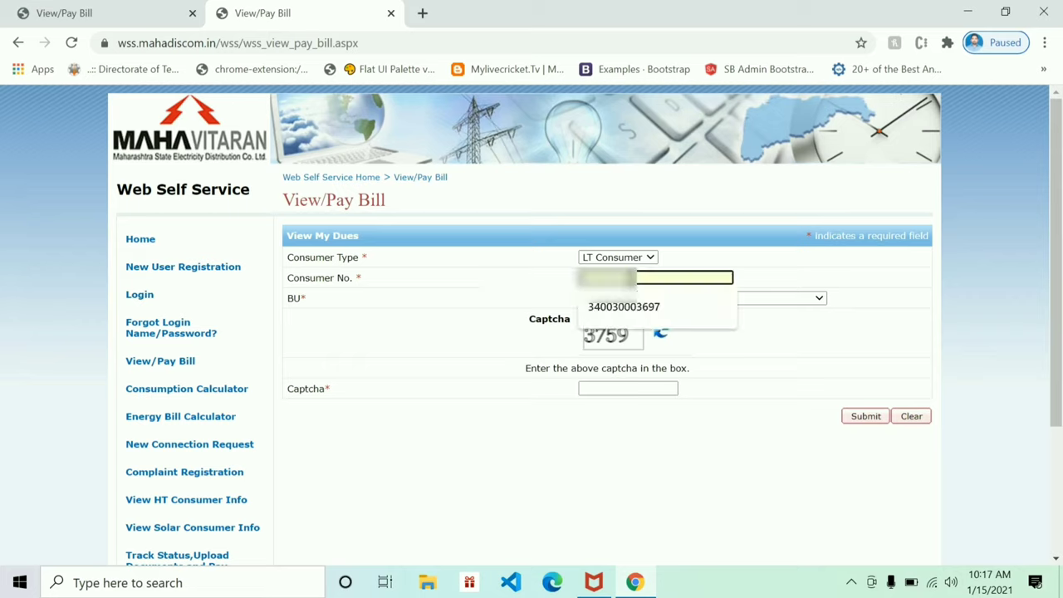
left_click(646, 306)
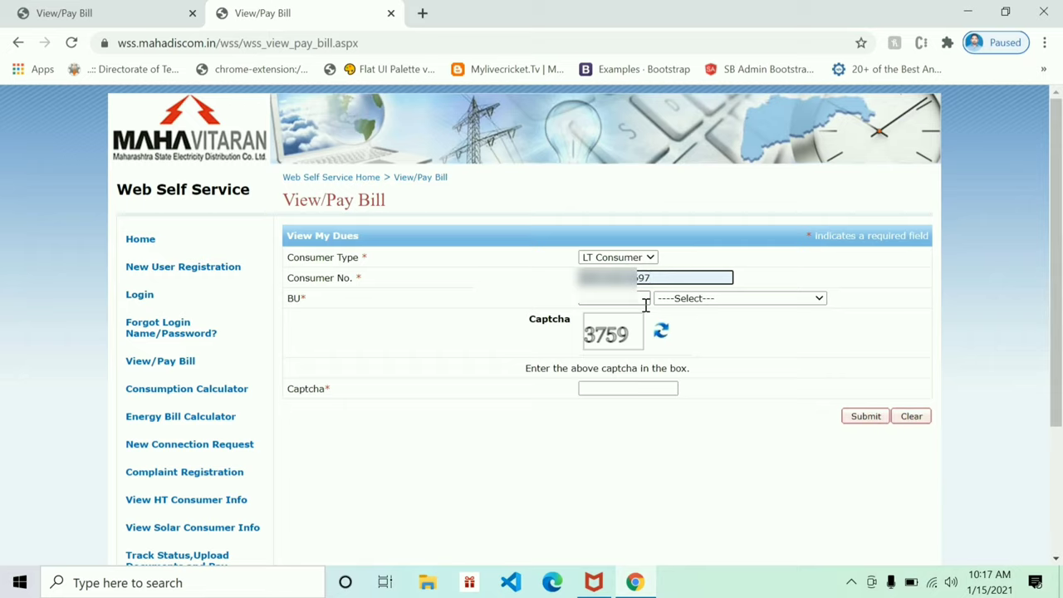
left_click(598, 299)
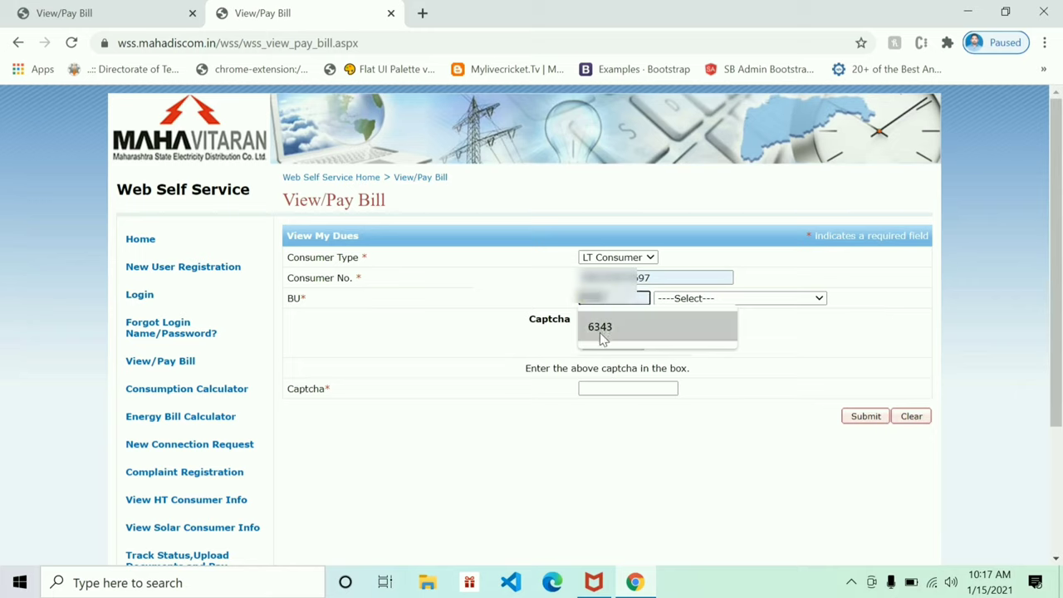
left_click(600, 328)
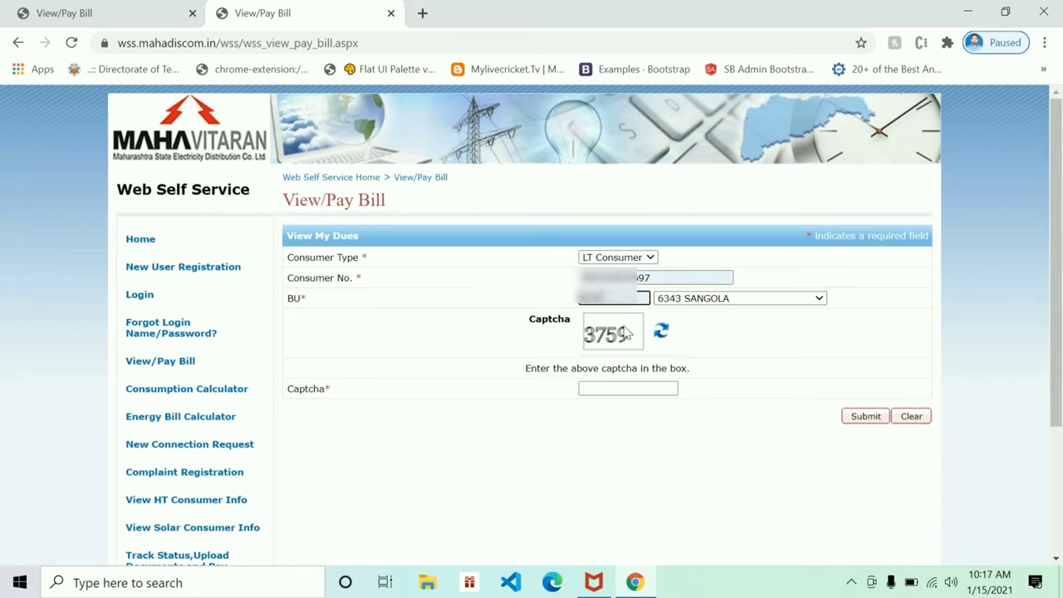
Enter the displayed captcha and submit the View My Dues form
left_click(619, 388)
type("37")
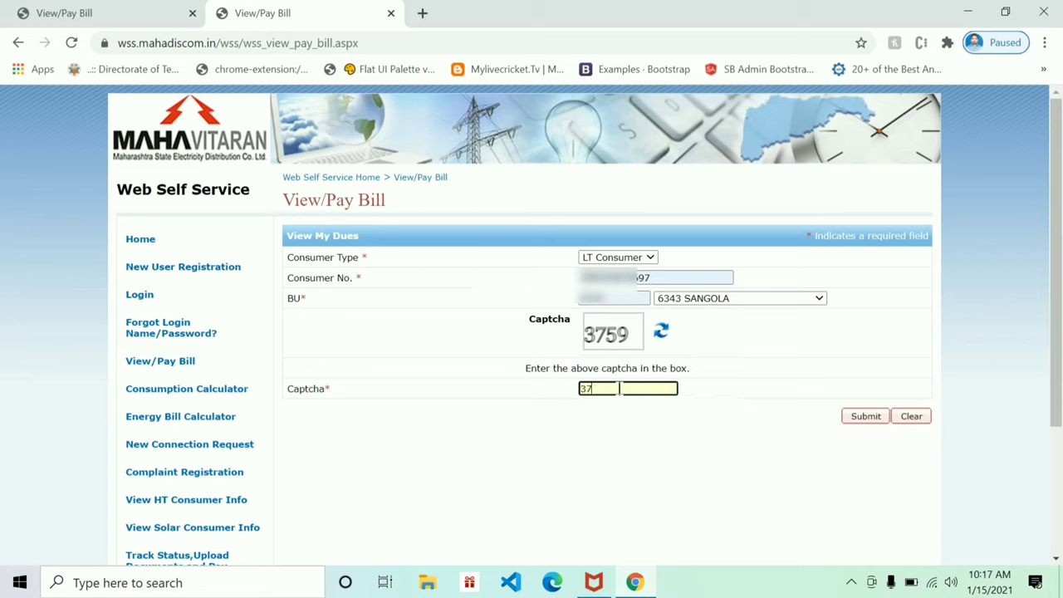
type("59")
left_click(866, 419)
left_click(868, 421)
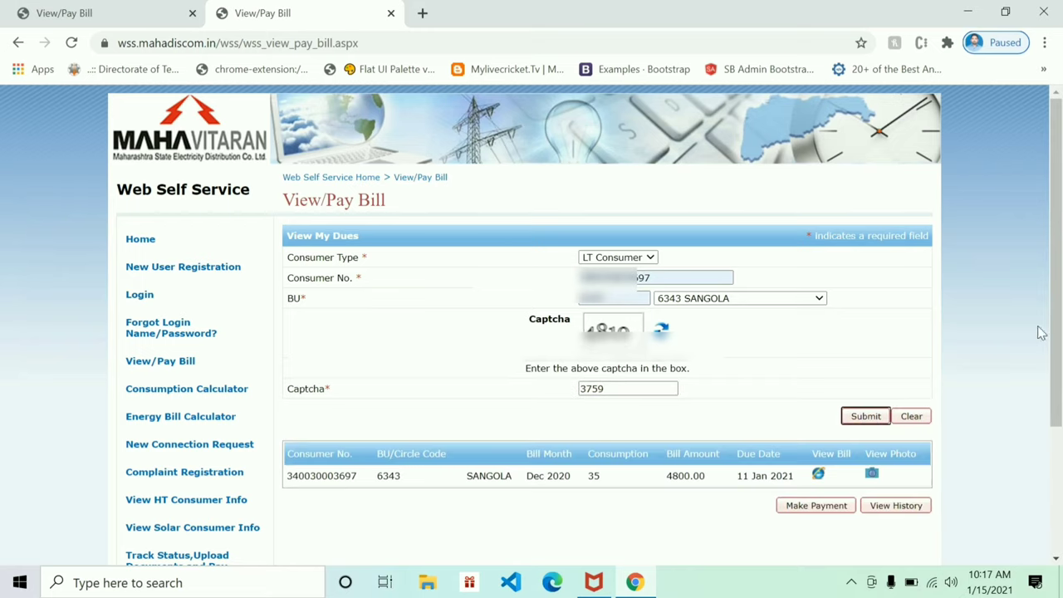
View the meter photo for the Dec 2020 bill and close its window
left_click_drag(1058, 295, 1060, 391)
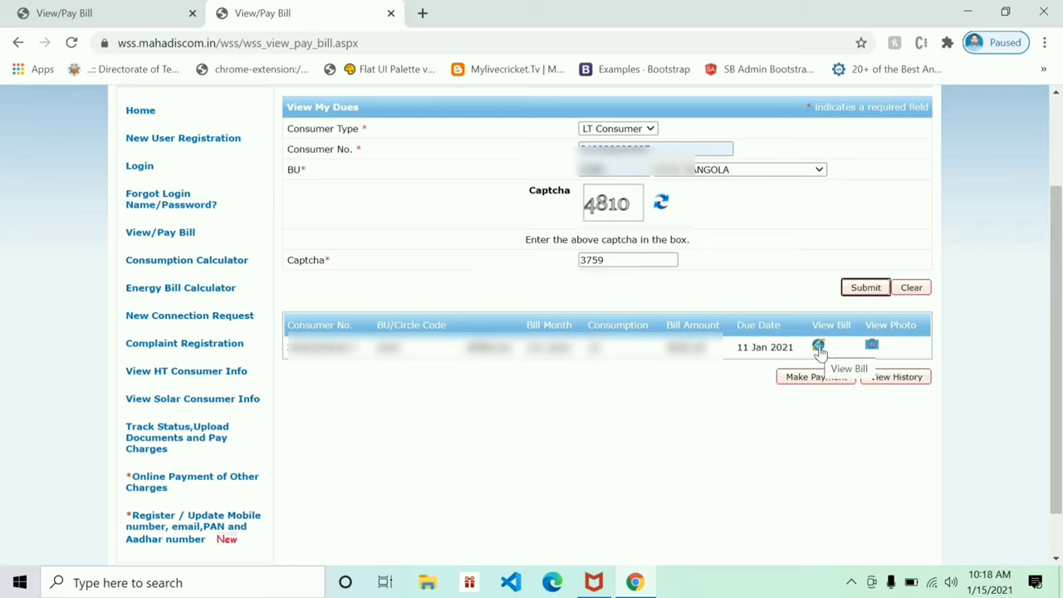
left_click(872, 349)
right_click(873, 349)
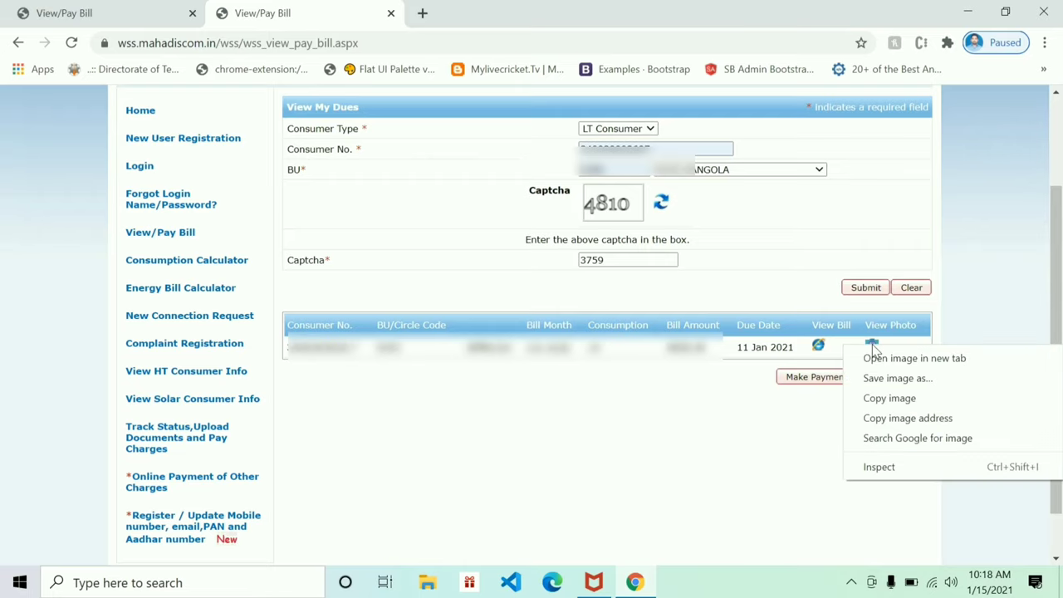
left_click(882, 359)
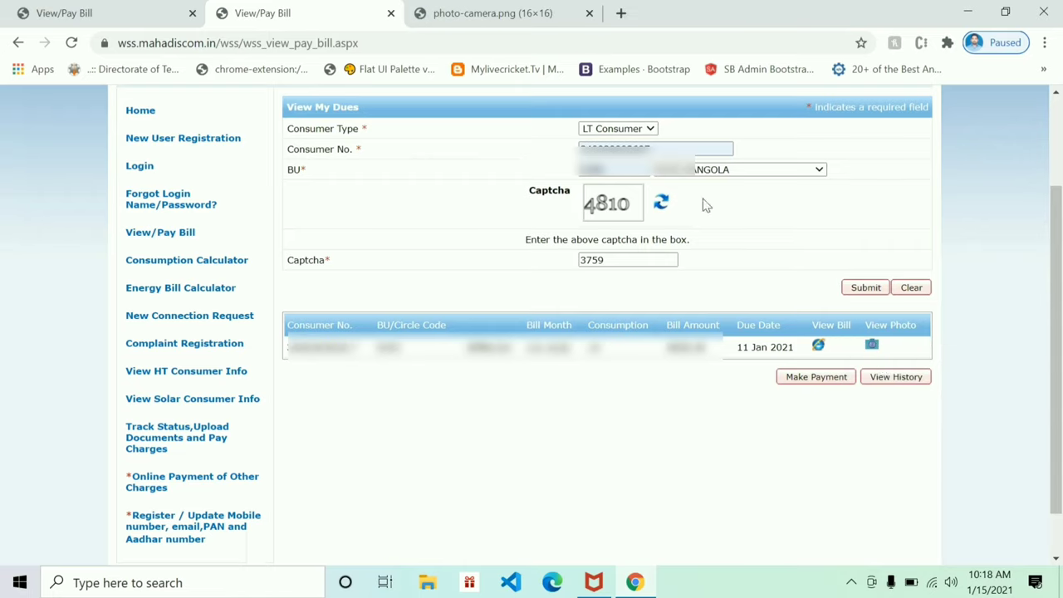
left_click(878, 349)
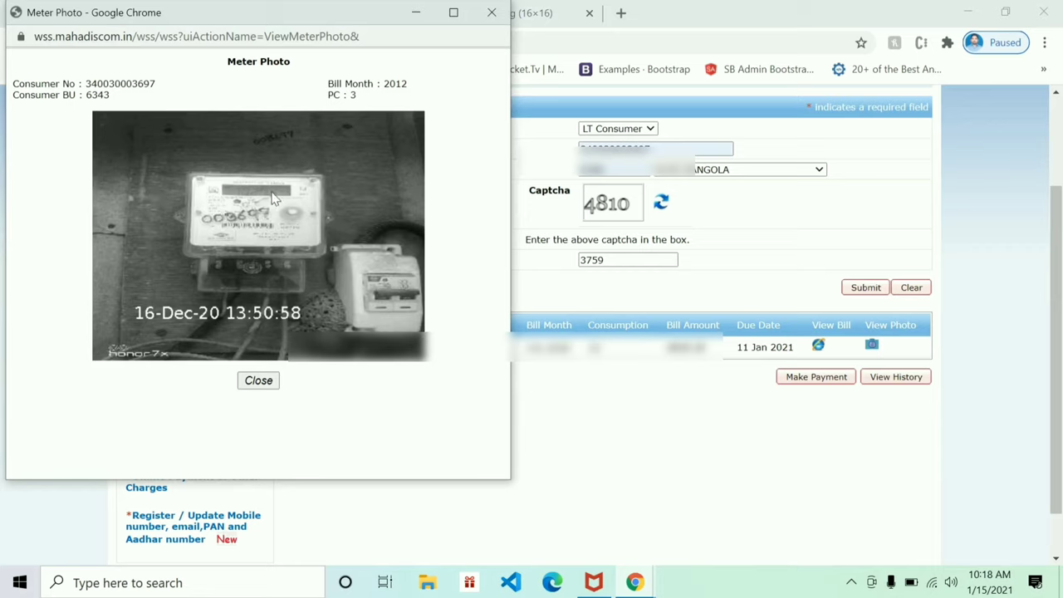
left_click(490, 13)
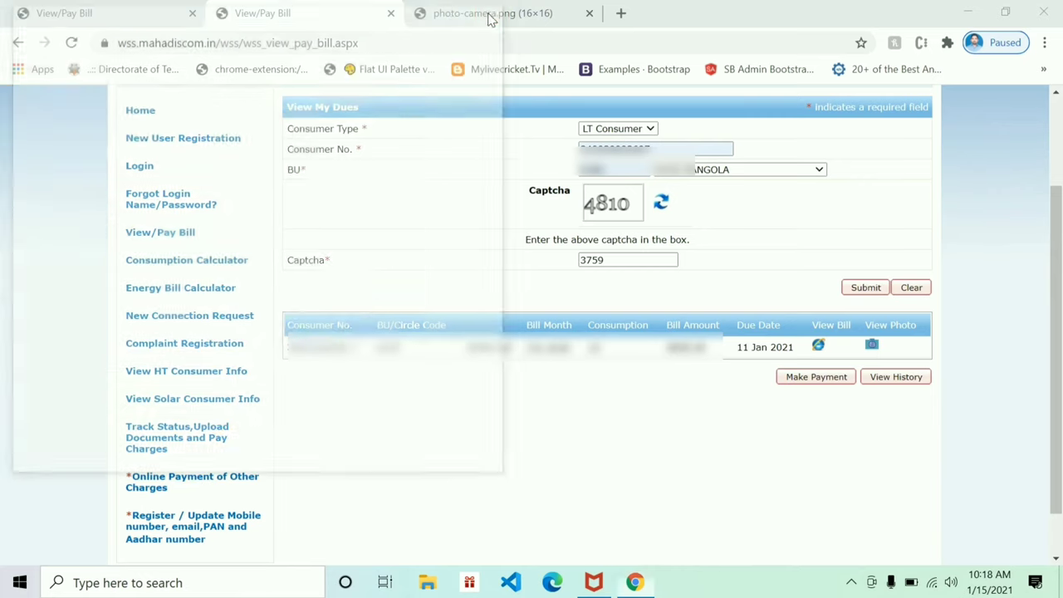
Open the Dec 2020 energy bill and its printable version
left_click(819, 348)
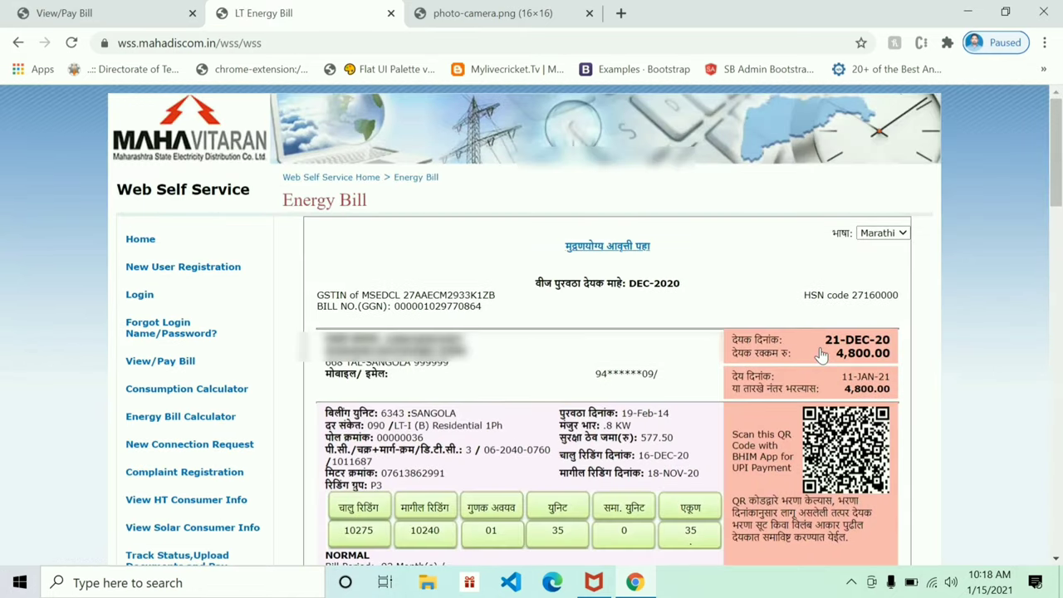
mouse_move(1057, 175)
left_mouse_down()
mouse_move(1057, 479)
mouse_move(1057, 172)
left_mouse_up()
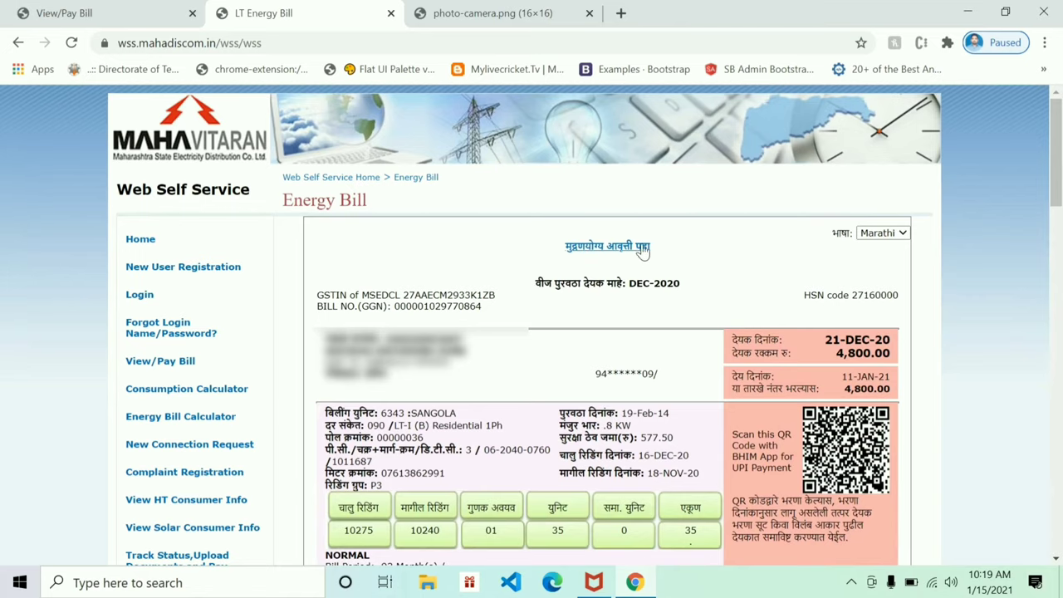
left_click(593, 248)
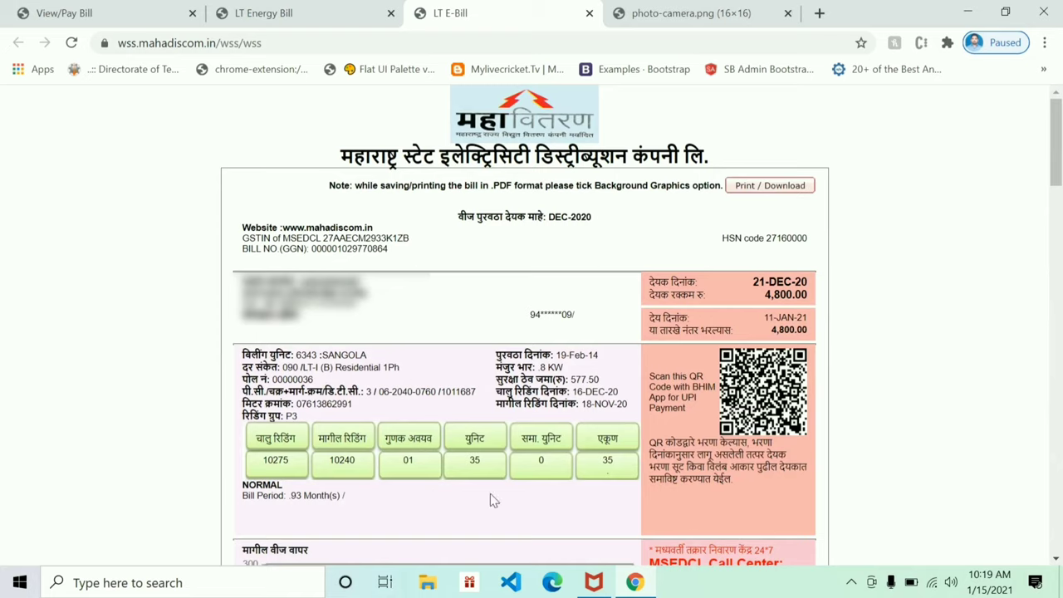
Save the printable bill as a PDF named LT E-Bill on the Desktop, replacing the existing file
left_click(762, 190)
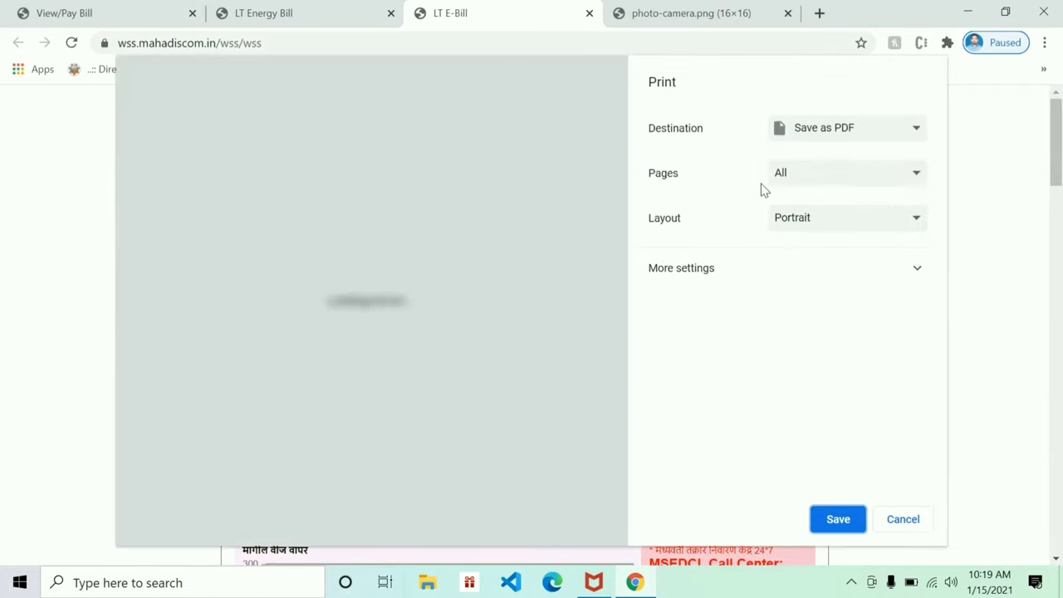
left_click(901, 293)
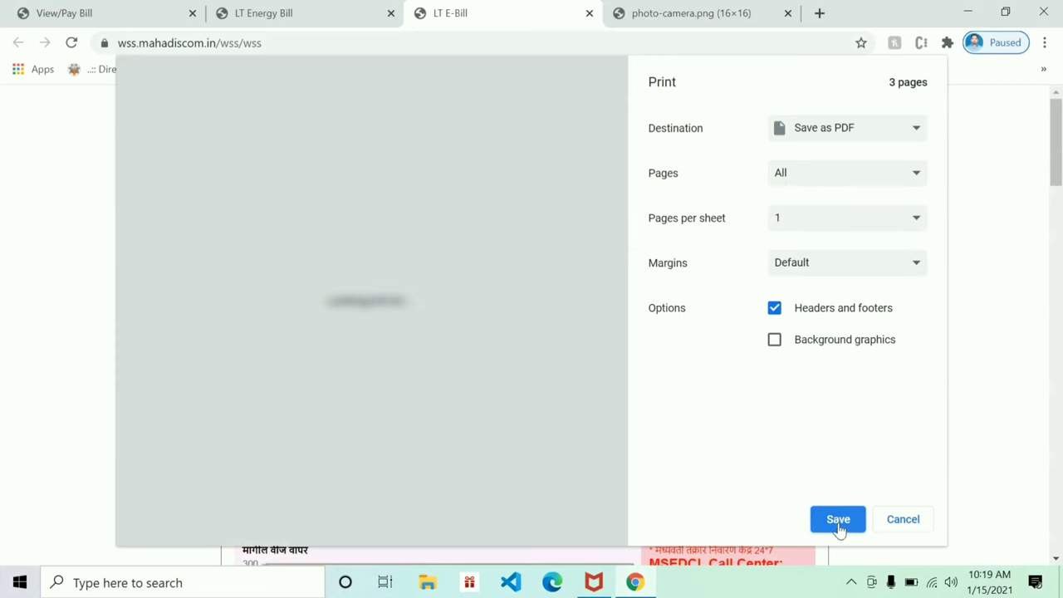
left_click(839, 520)
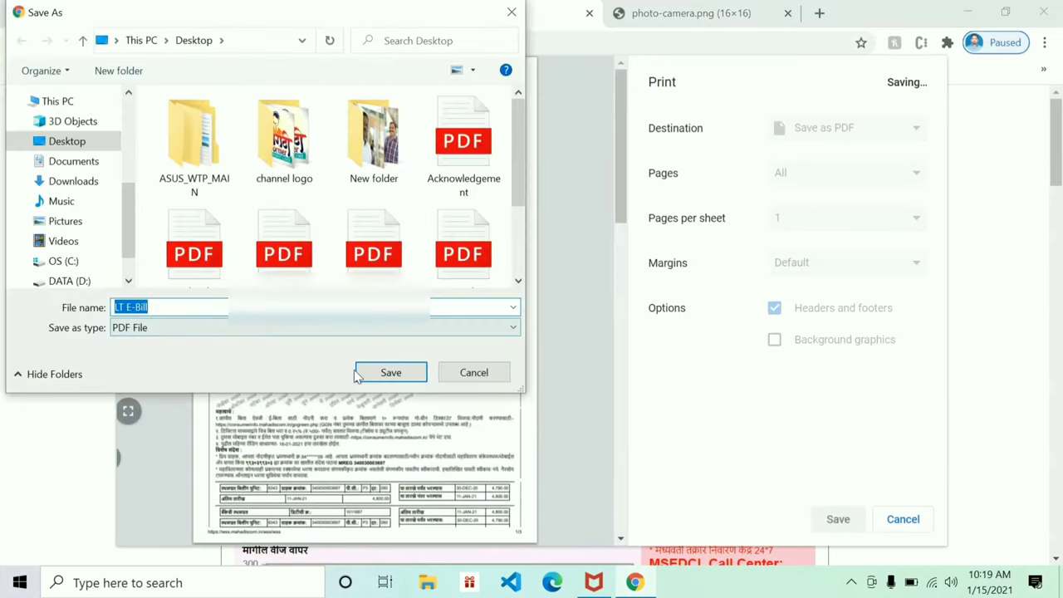
left_click(386, 373)
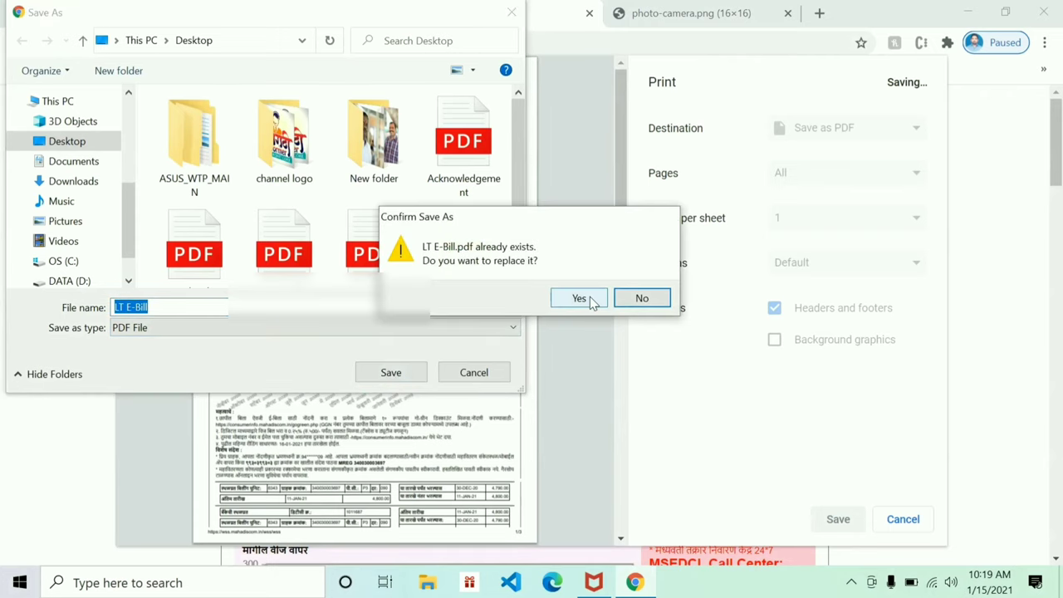
left_click(592, 300)
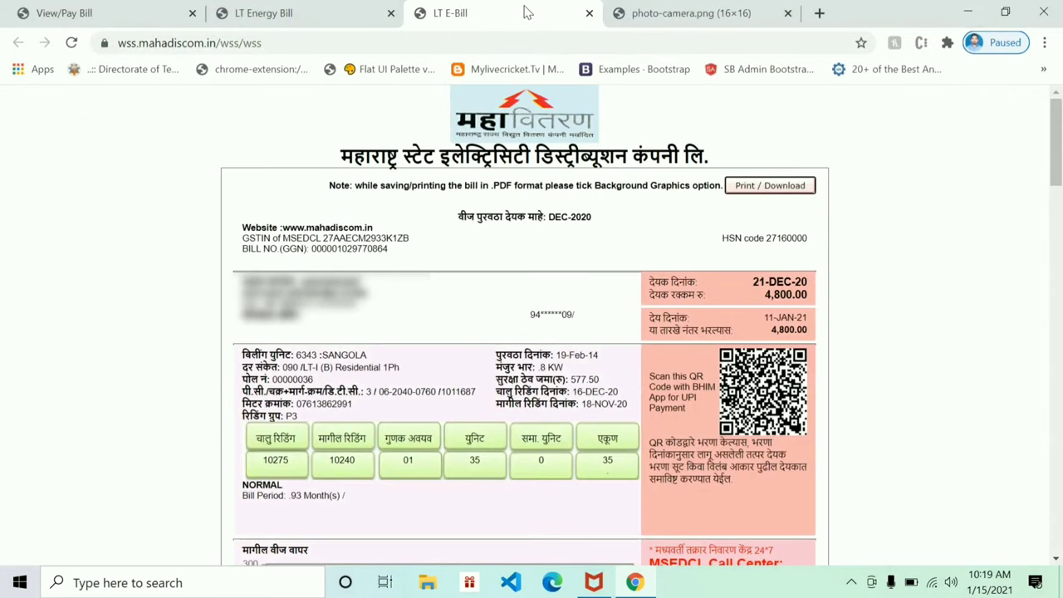